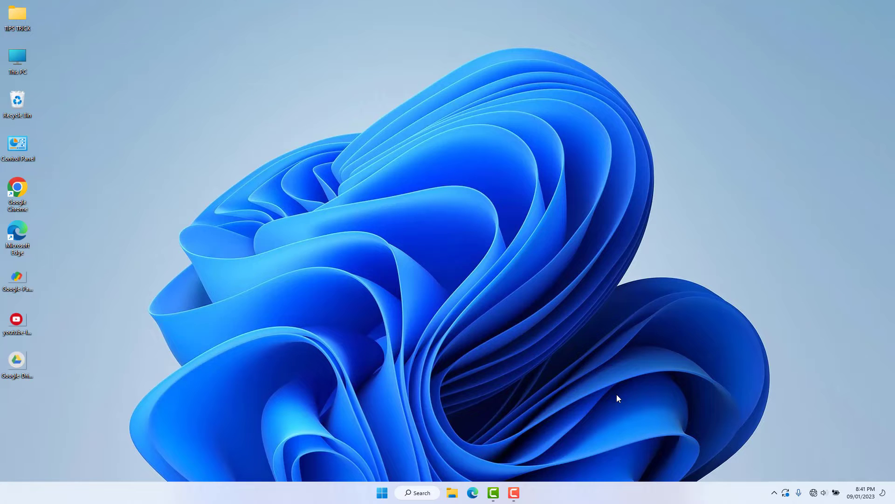
left_click(468, 485)
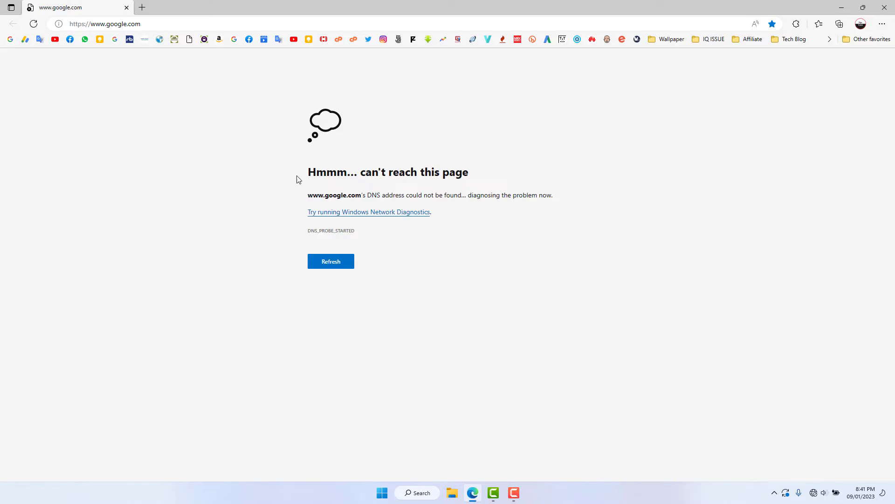
left_click(176, 24)
key("ctrl+a")
type("http://tplinkwifi.net/")
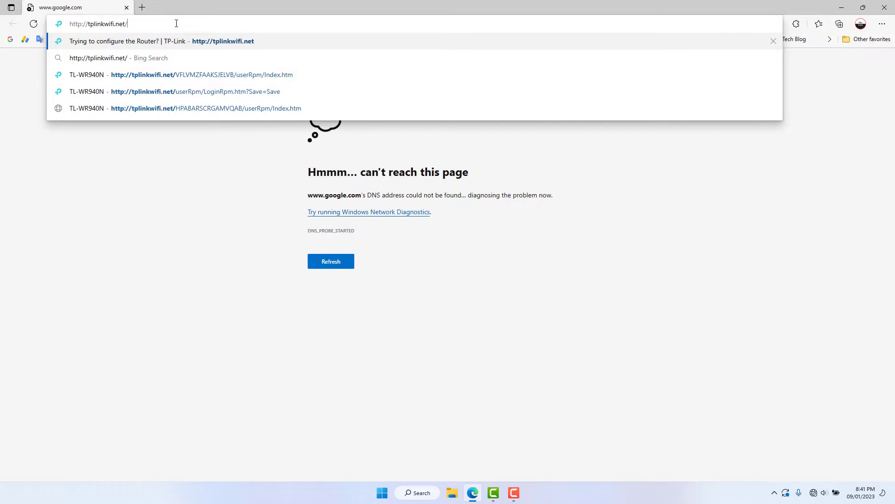
key("Return")
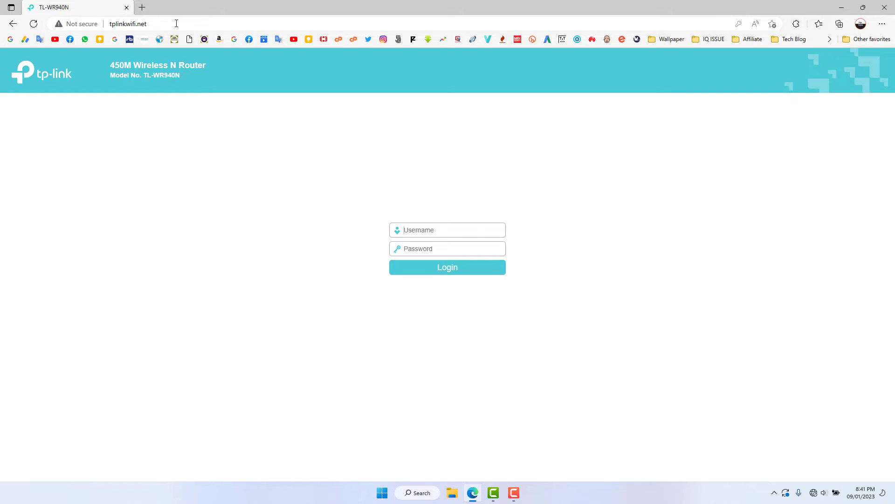
Step: Log in with the saved admin credentials to reach the Status page
type("A")
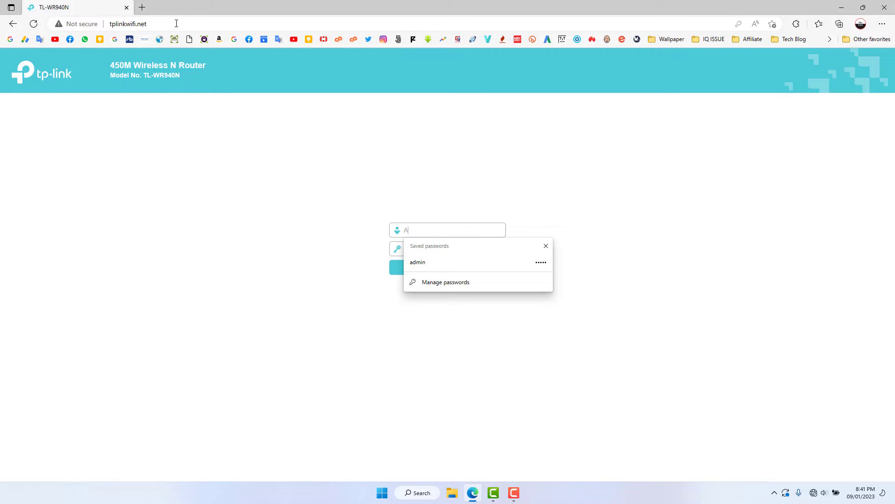
left_click(435, 264)
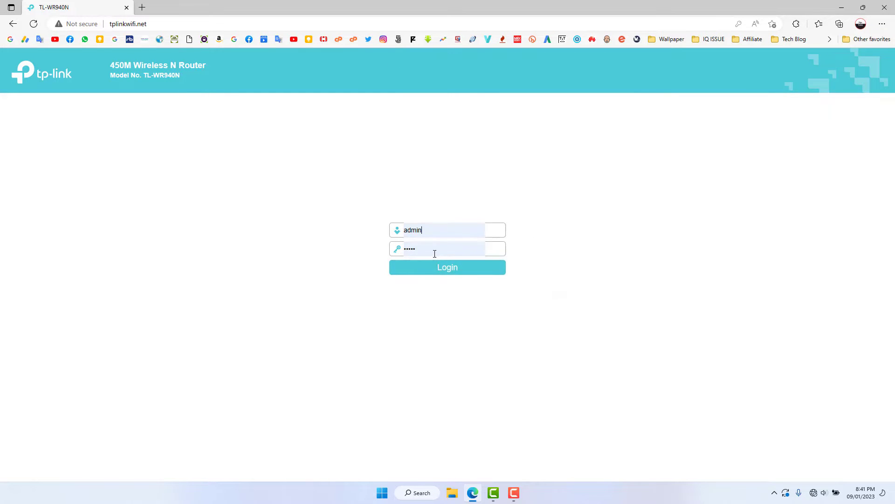
left_click(434, 251)
left_click(317, 259)
left_click(444, 271)
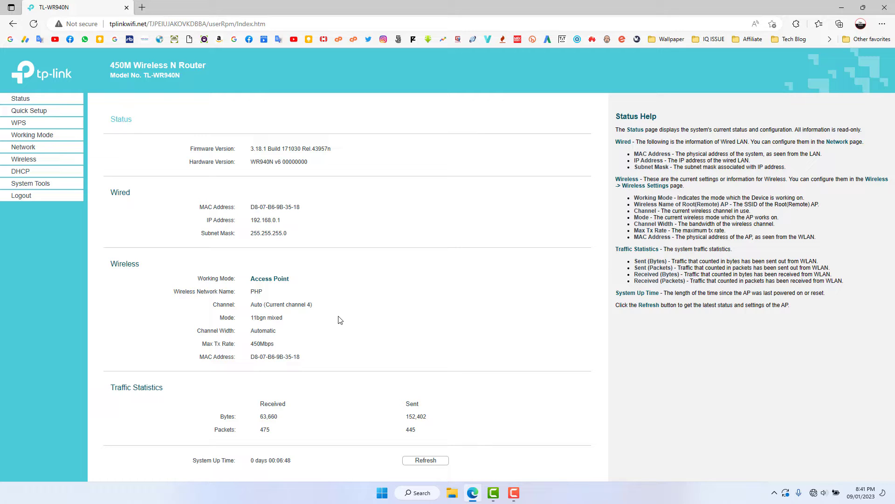
Step: Untick Enable SSID Broadcast for network PHP, save, and accept switching encryption to AES
left_click(24, 161)
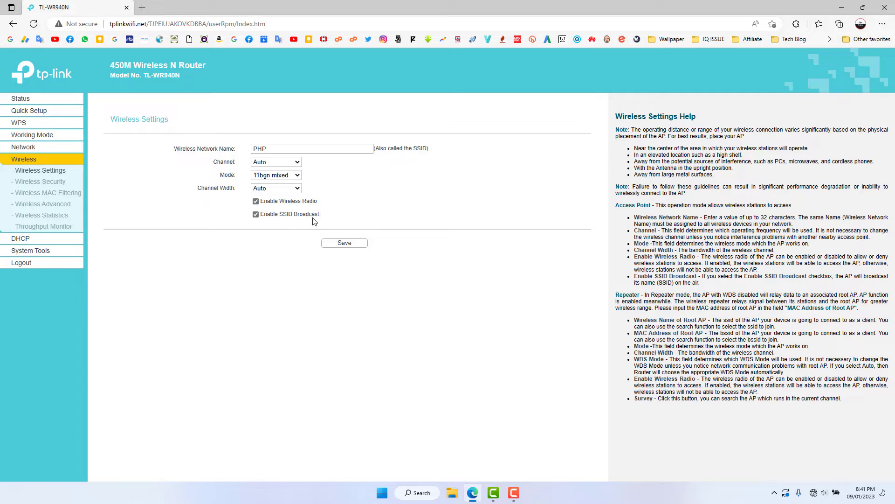
left_click(253, 215)
left_click(332, 241)
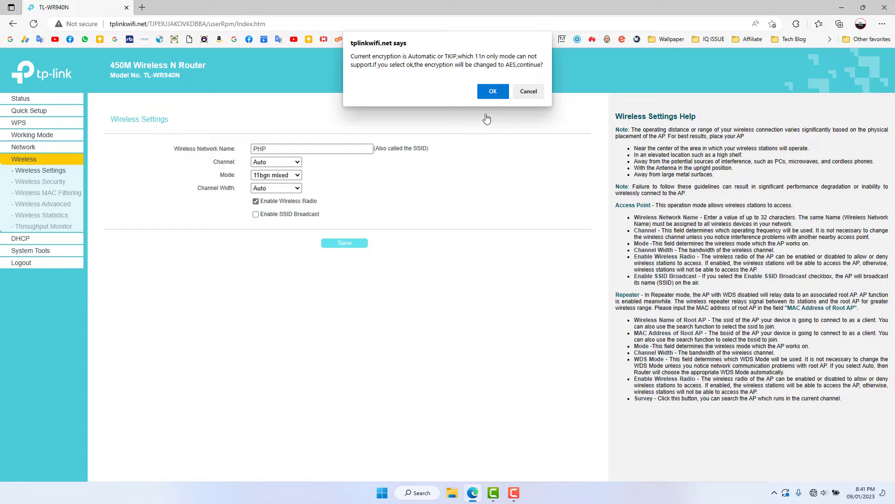
left_click(493, 91)
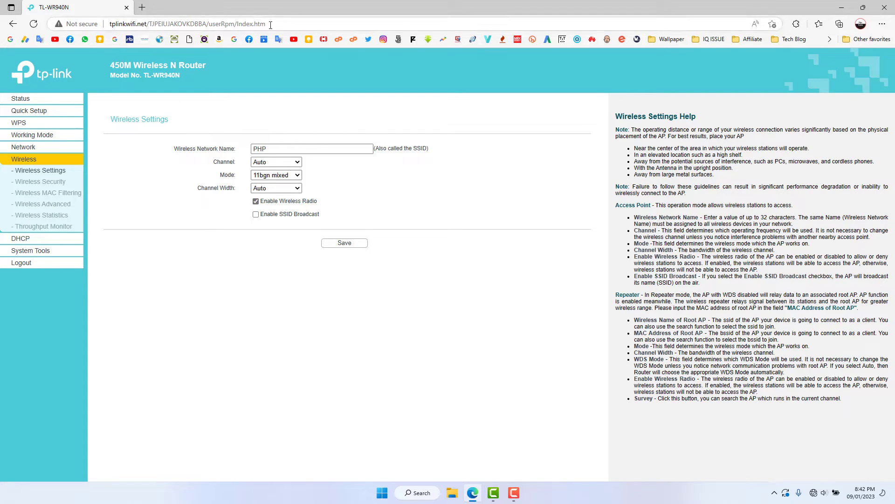
Step: In System Tools > Password, enter the old admin user name and password
left_click(45, 252)
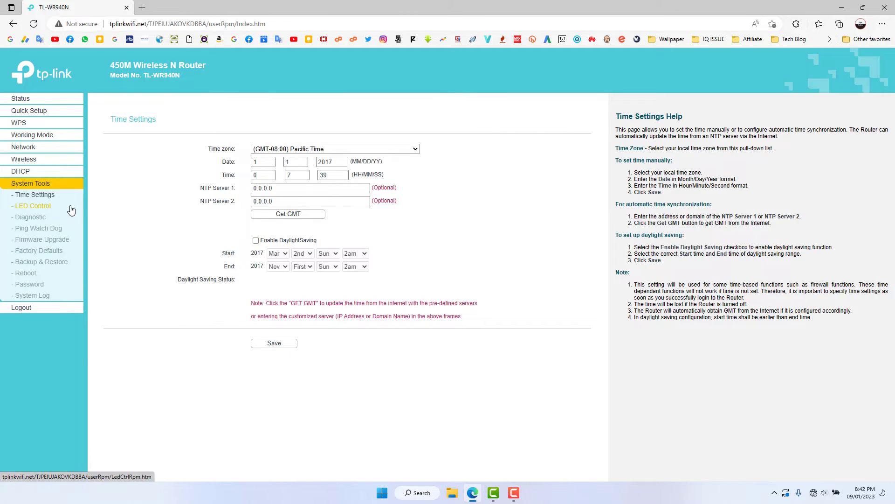
left_click(40, 285)
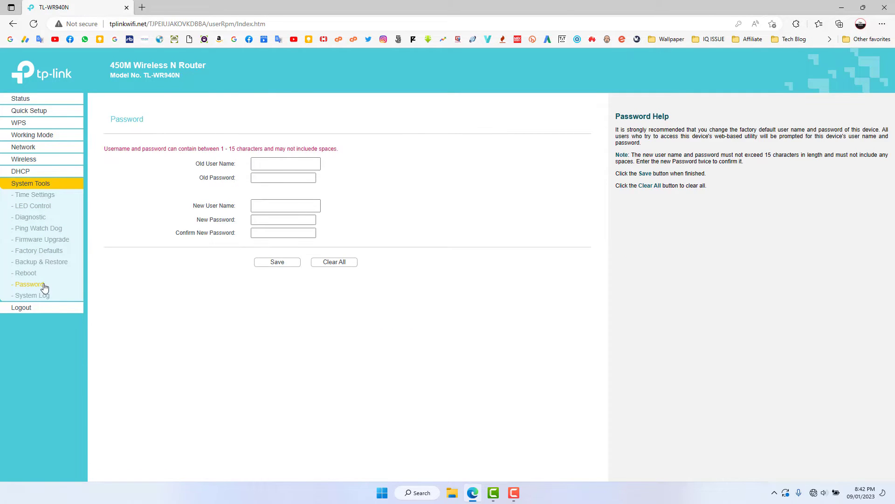
left_click(266, 163)
type("AD")
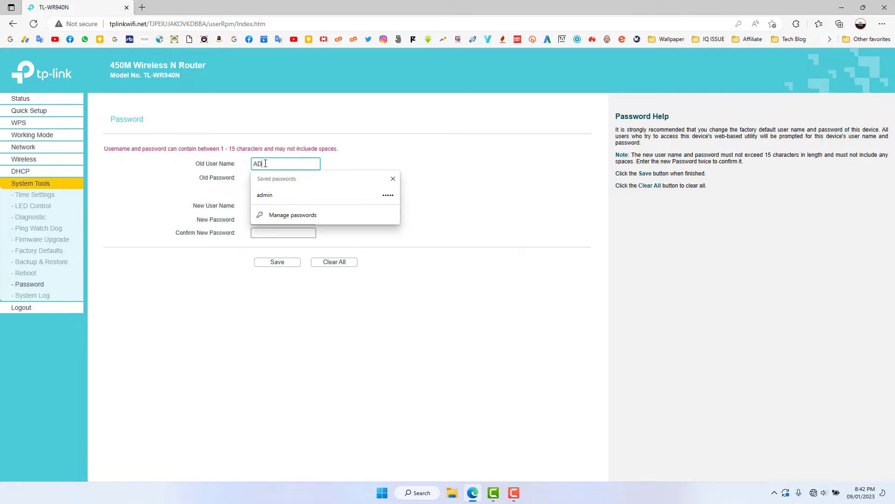
type("s")
type("admin")
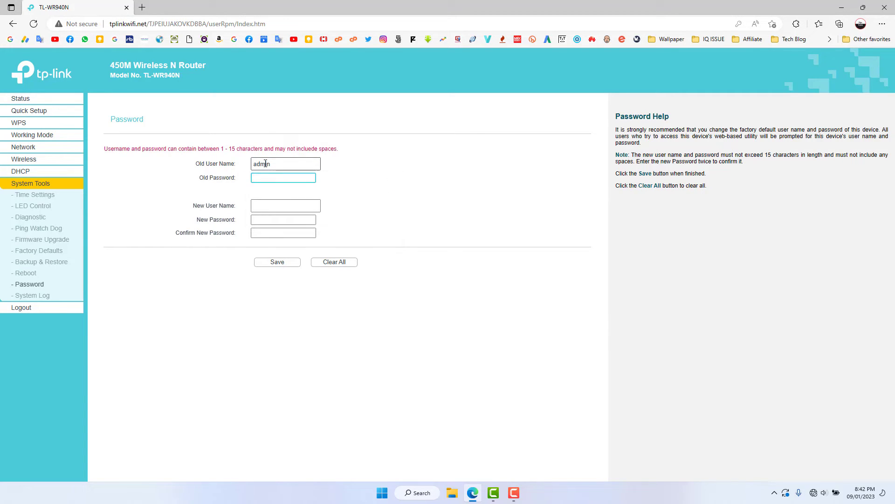
type("admin")
Step: Set the new user name to admin, enter the new password twice, and save
left_click(293, 202)
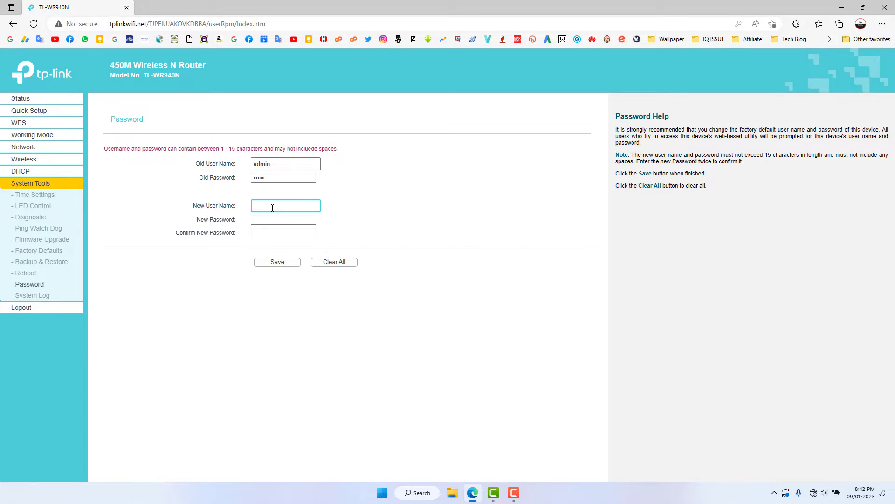
type("admin")
key("Tab")
type("••••••")
left_click(270, 232)
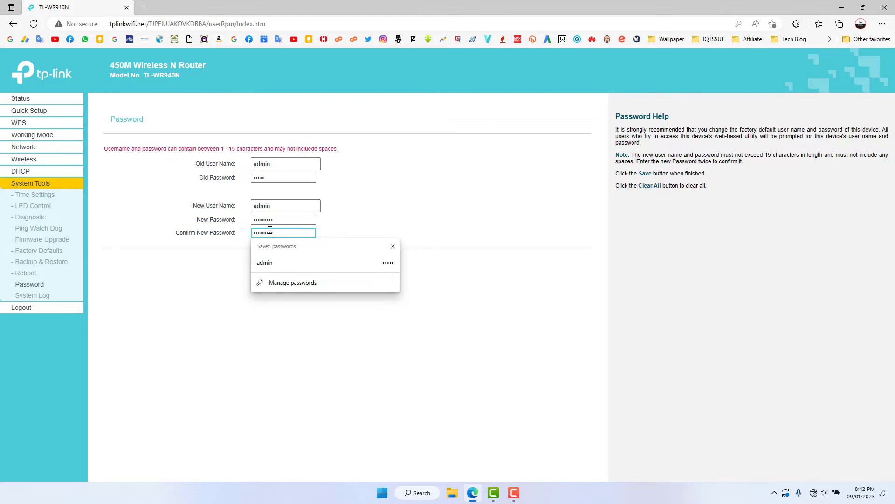
left_click(189, 280)
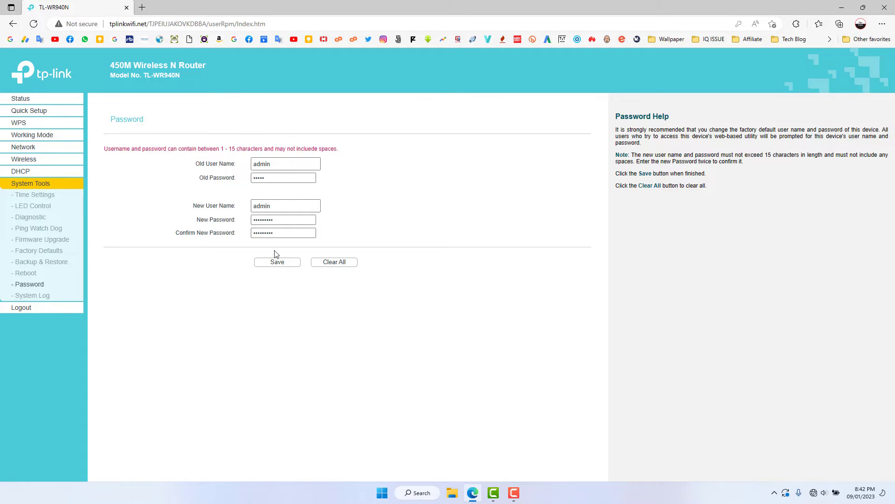
left_click(277, 262)
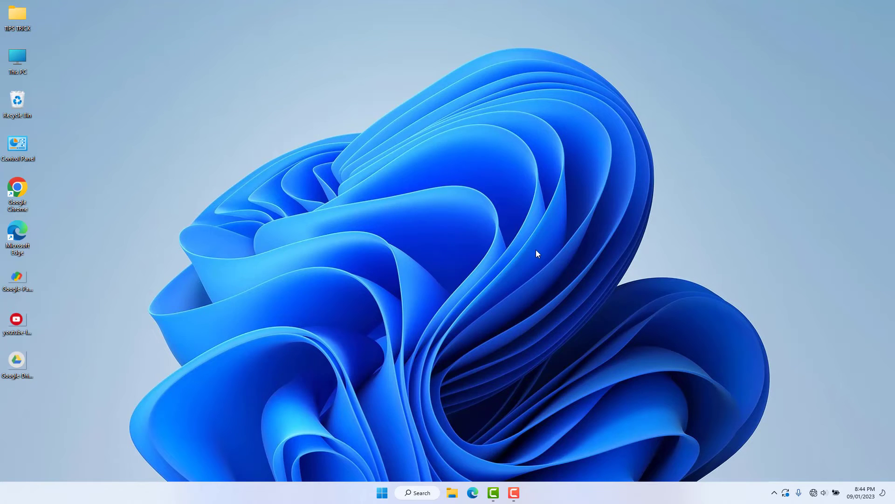
Step: Go from the taskbar Wi-Fi flyout through More Wi-Fi settings to Manage known networks
left_click(814, 493)
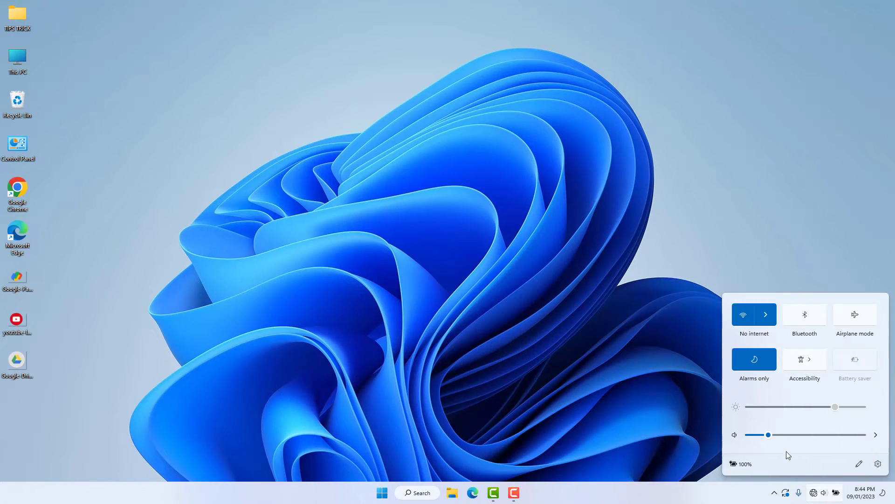
left_click(768, 314)
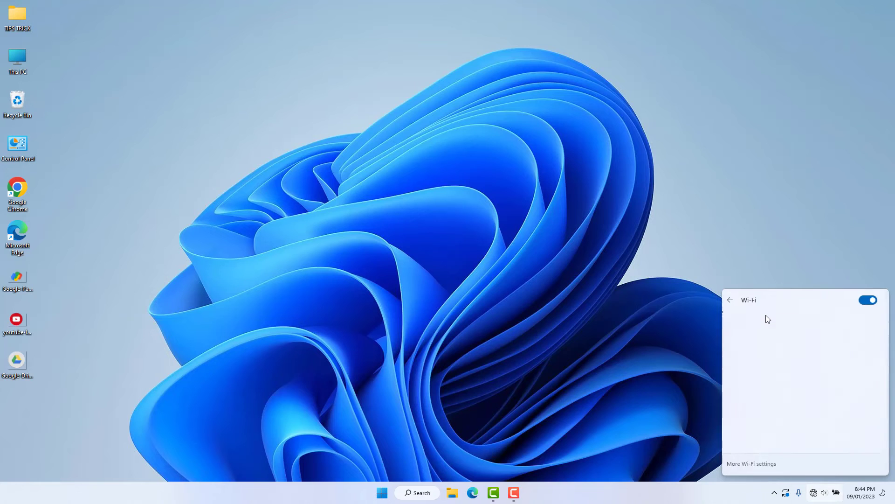
left_click(754, 464)
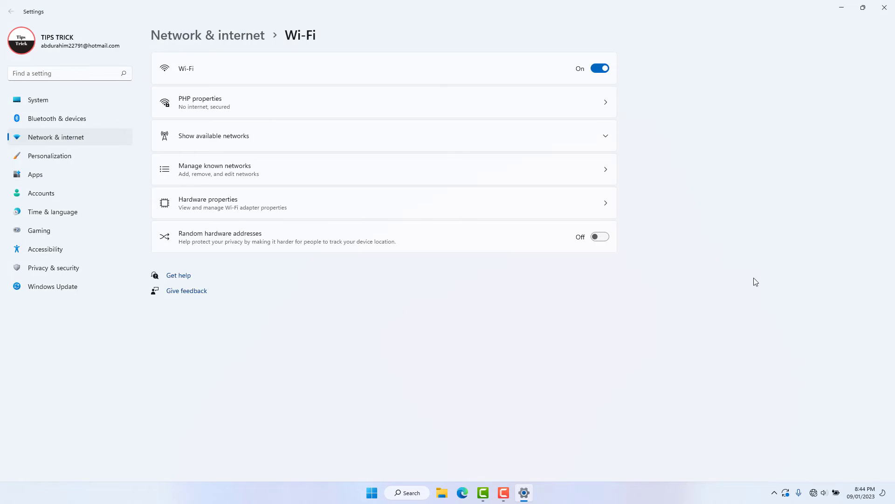
left_click(265, 174)
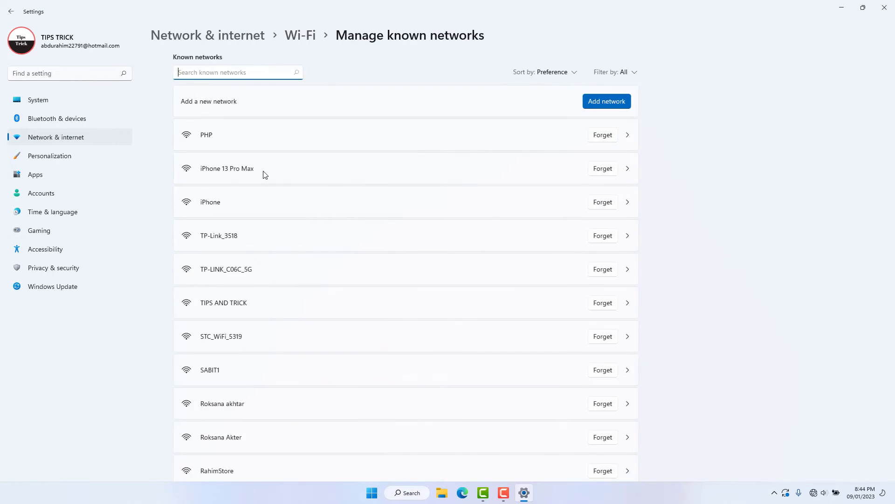
Step: Fill in a new network PHP with WPA2-Personal AES and its security key, then cancel
left_click(588, 102)
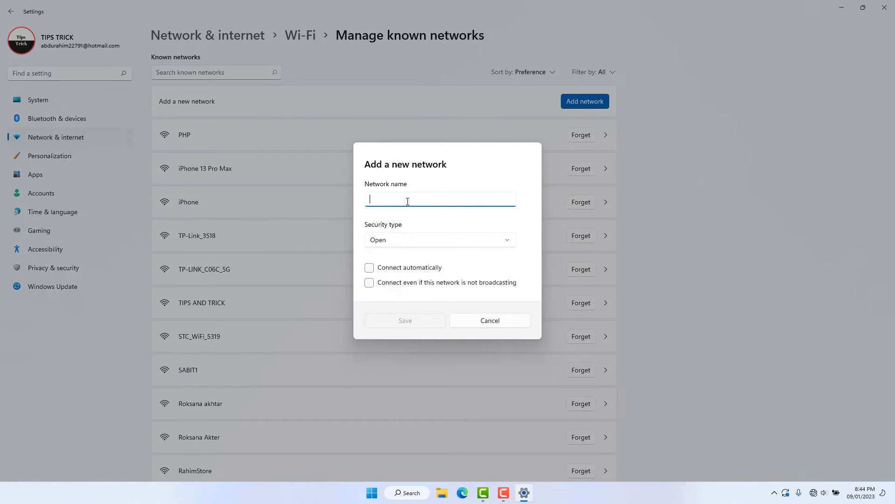
type("PHP")
left_click(403, 243)
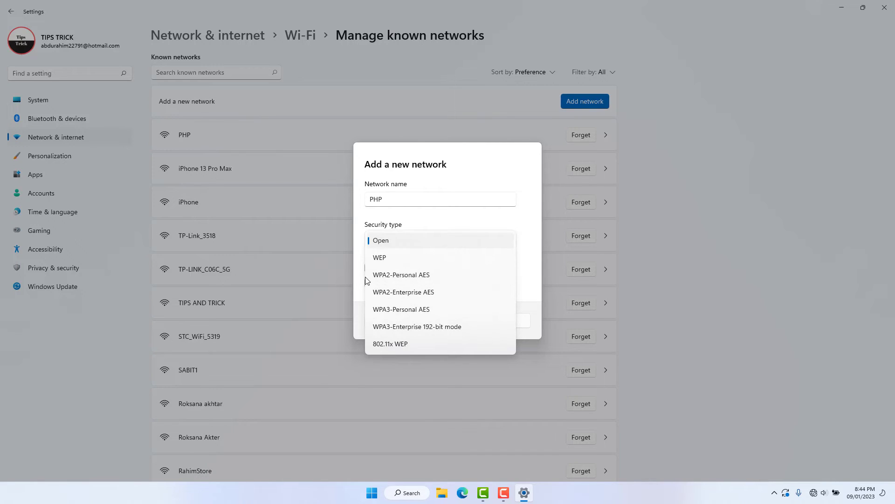
left_click(414, 276)
left_click(395, 262)
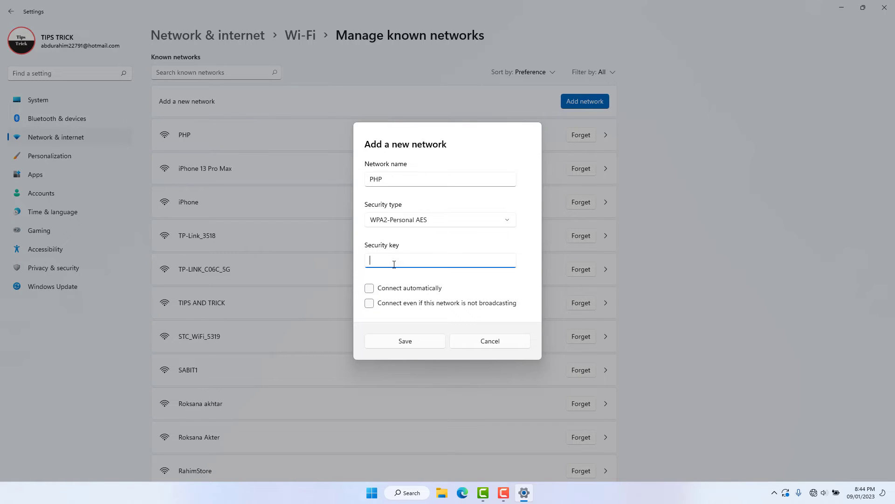
type("•••••••••")
left_click(474, 343)
Step: Close Settings and bring up the Wi-Fi list showing PHP connected
left_click(884, 7)
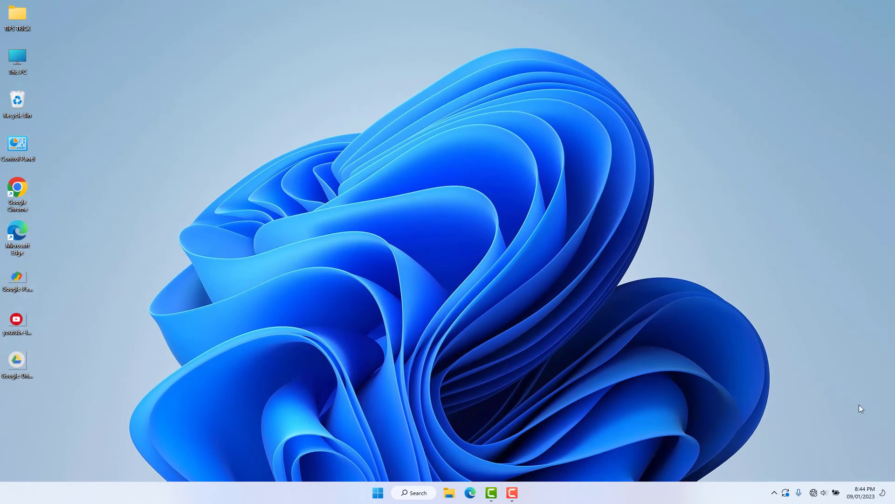
left_click(820, 498)
left_click(769, 316)
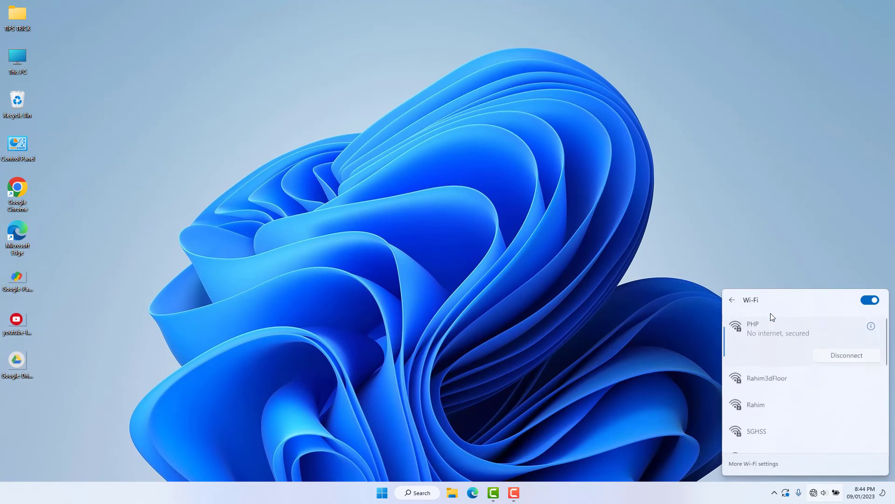